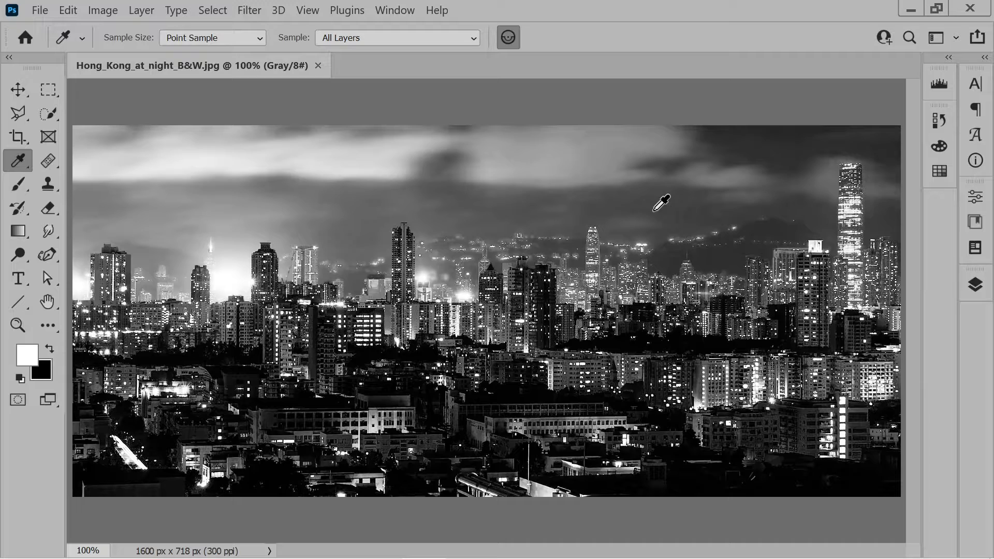
- Launch Neural Filters on the grayscale Hong Kong night photo and see the Colorize warning
left_click(249, 10)
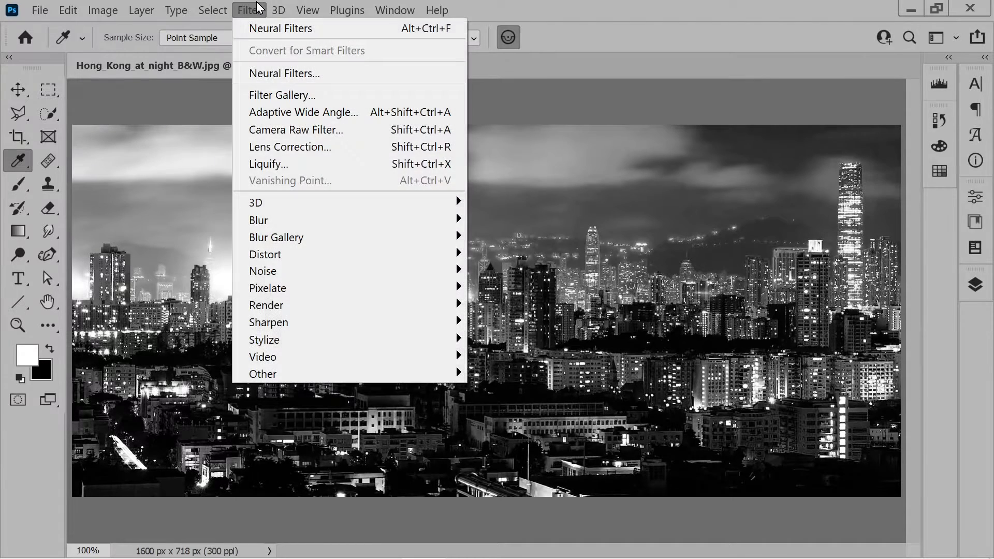
left_click(250, 29)
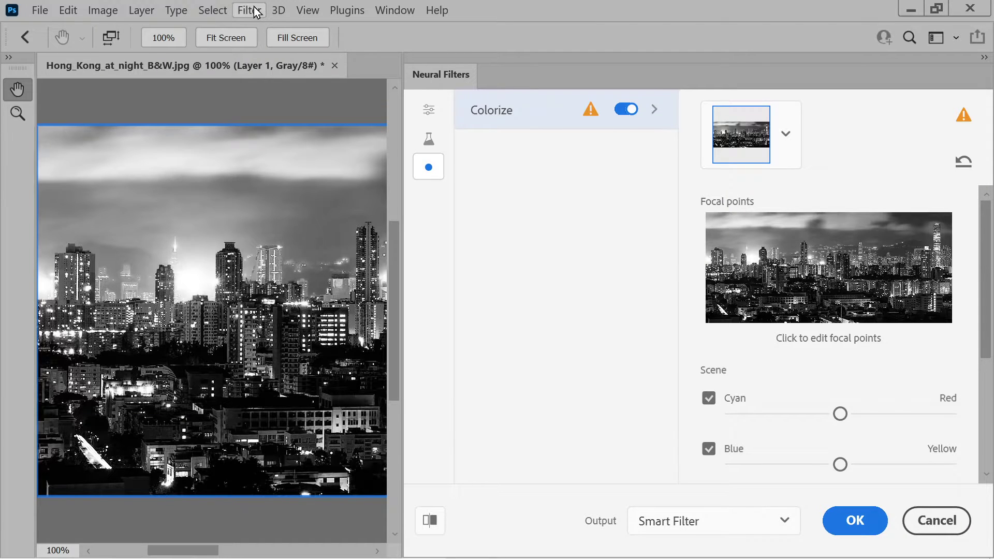
mouse_move(590, 111)
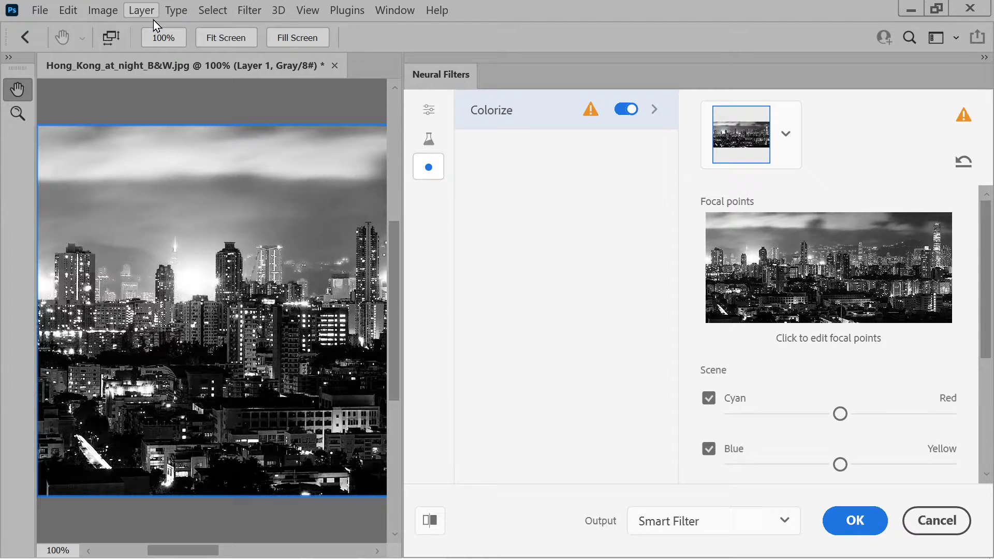
- Browse the Image and Layer menus, then cancel Neural Filters without applying anything
left_click(103, 10)
left_click(141, 11)
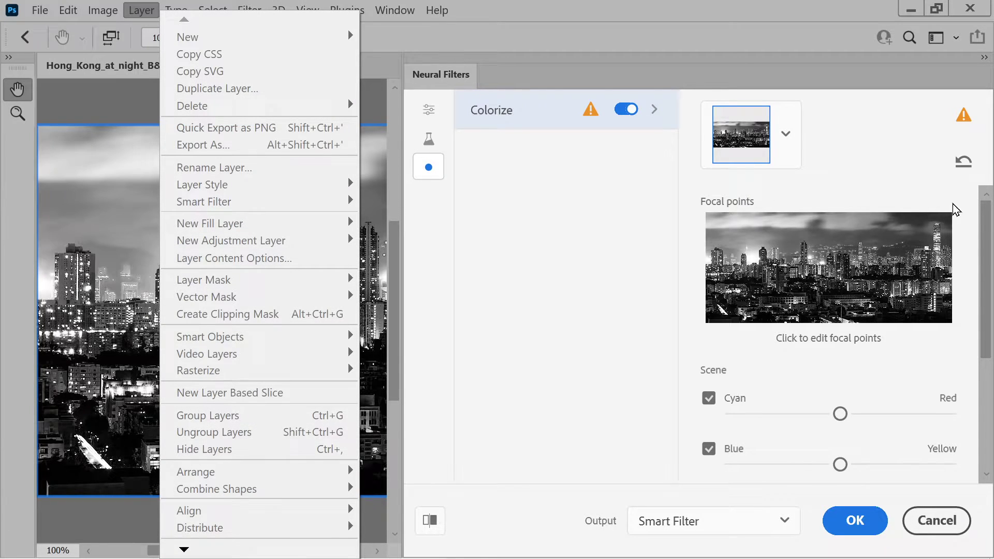
left_click(936, 520)
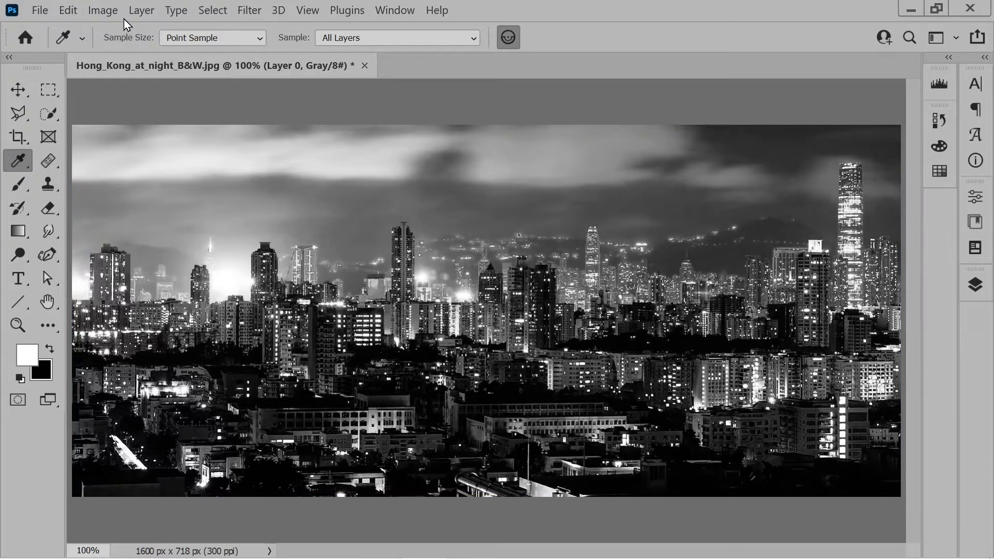
- Convert the Hong Kong photo to RGB Color mode, flattening it when prompted
left_click(106, 10)
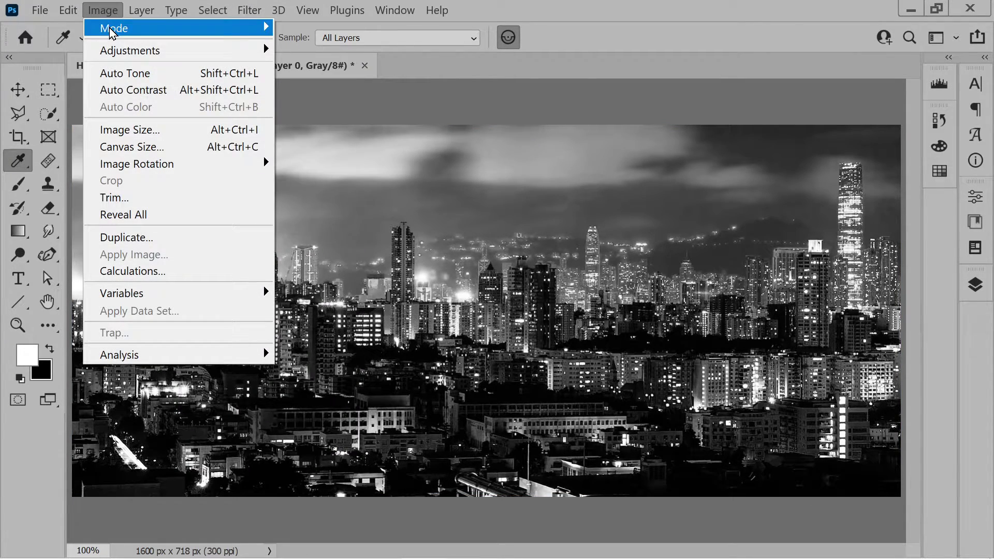
mouse_move(113, 33)
left_click(326, 96)
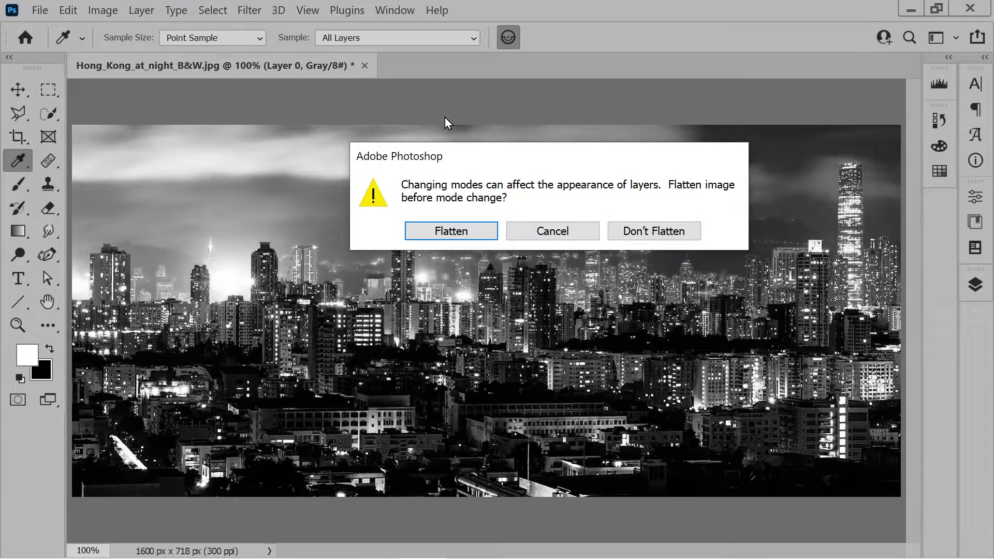
left_click(454, 231)
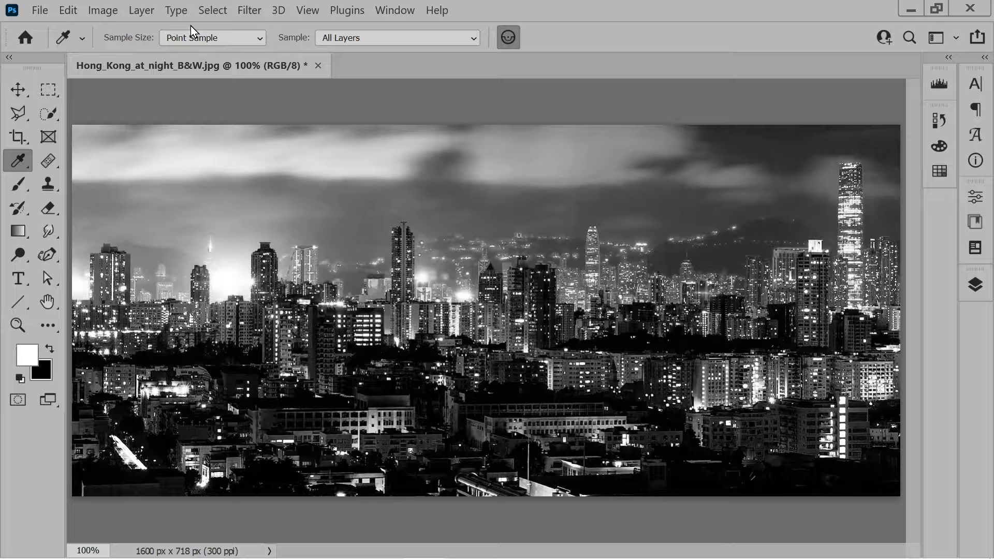
left_click(241, 14)
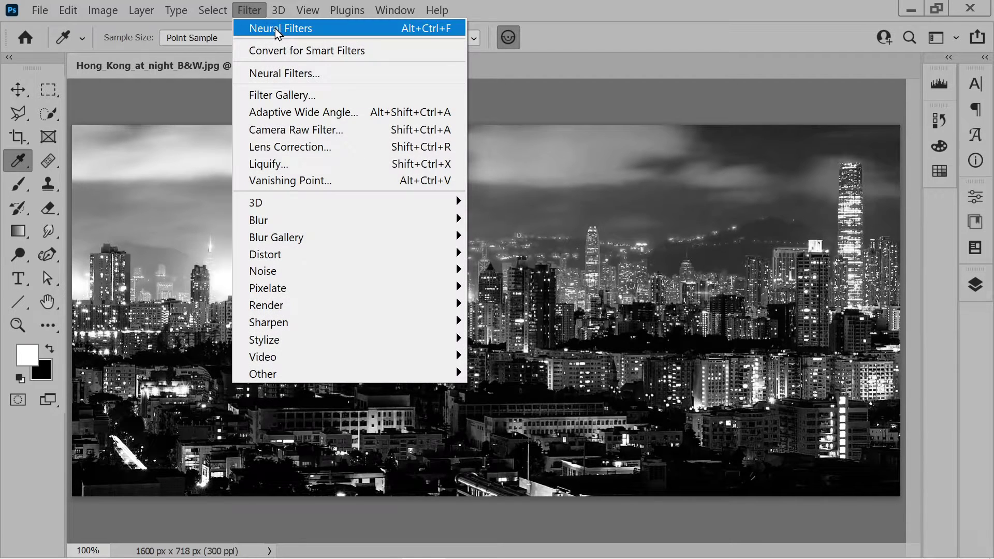
left_click(275, 28)
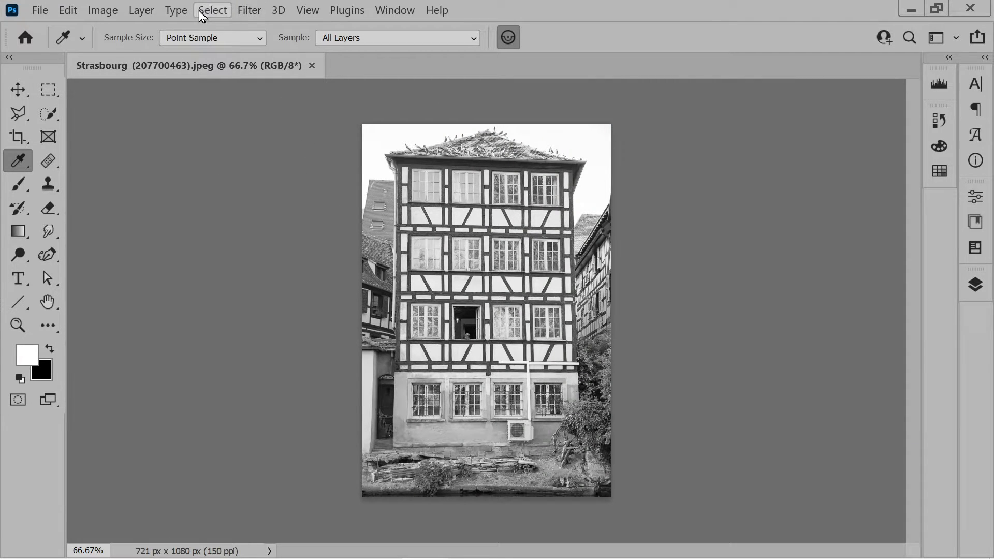
- In Neural Filters, enable the beta Colorize filter on the Strasbourg house photo
left_click(250, 10)
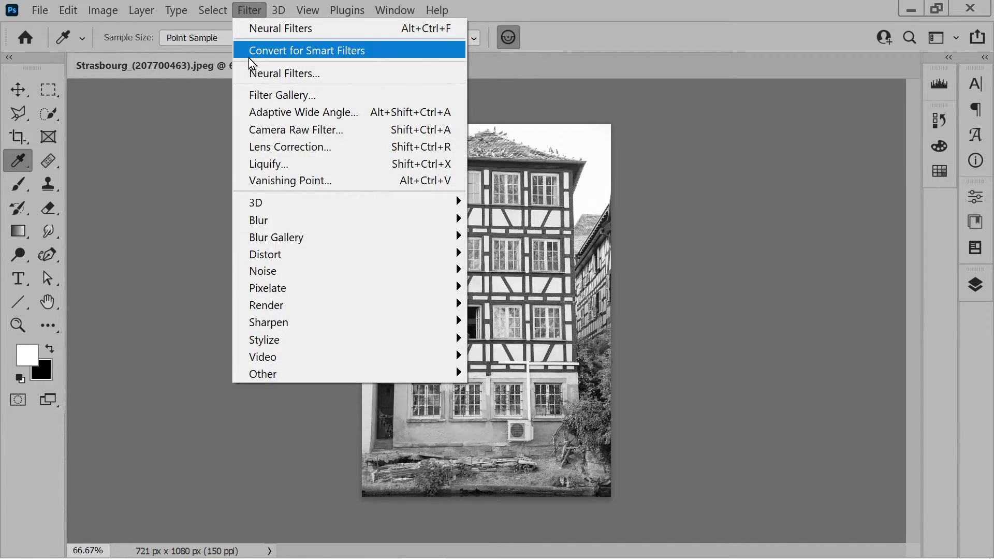
left_click(256, 73)
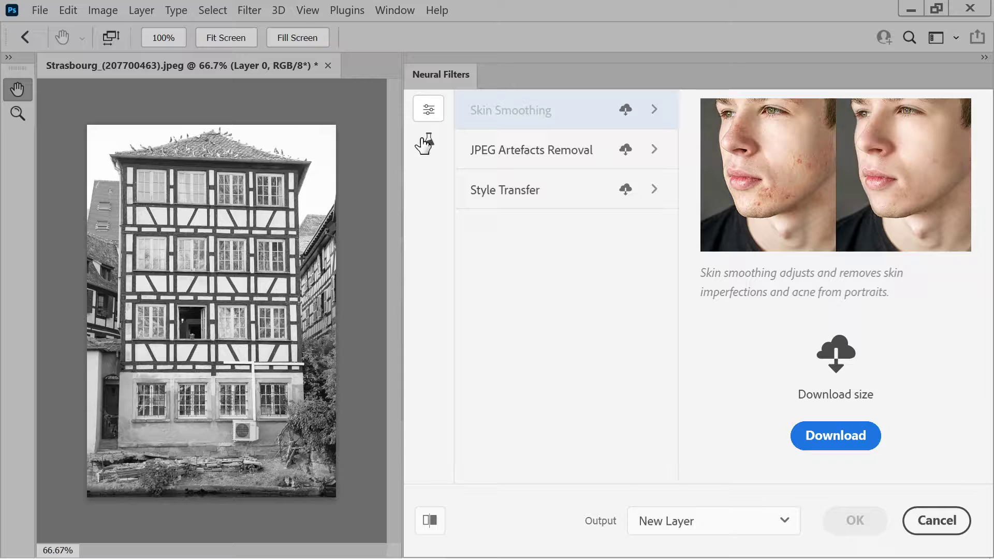
left_click(424, 143)
left_click(499, 229)
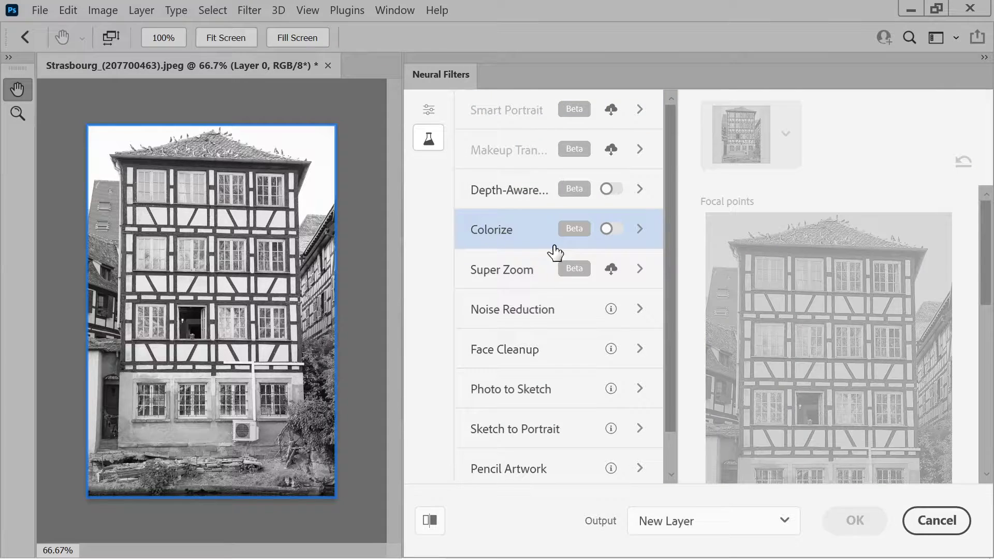
left_click(609, 229)
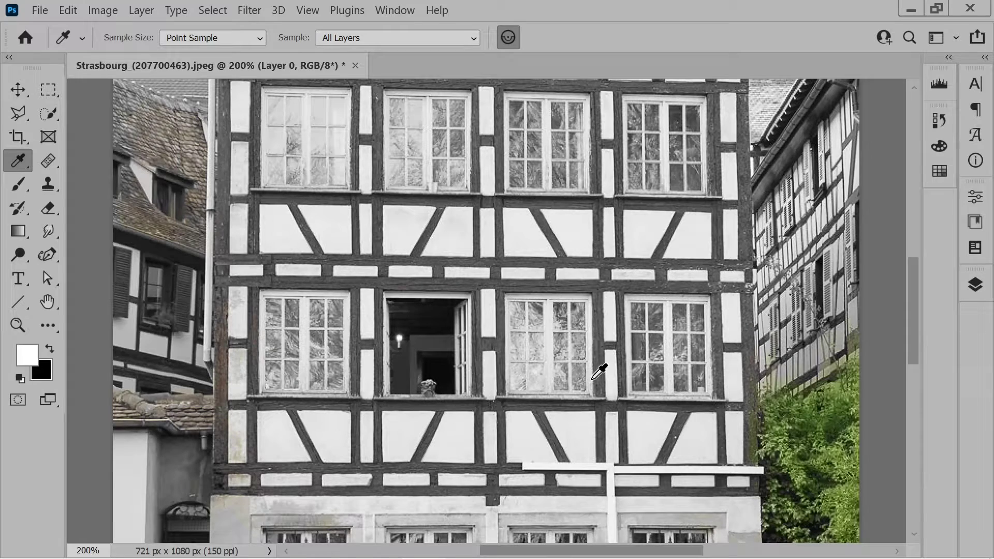
- Compare the colorized Strasbourg facade with its black-and-white original, then restore the colorized version
scroll(616, 241, "down", 3)
scroll(621, 235, "down", 10)
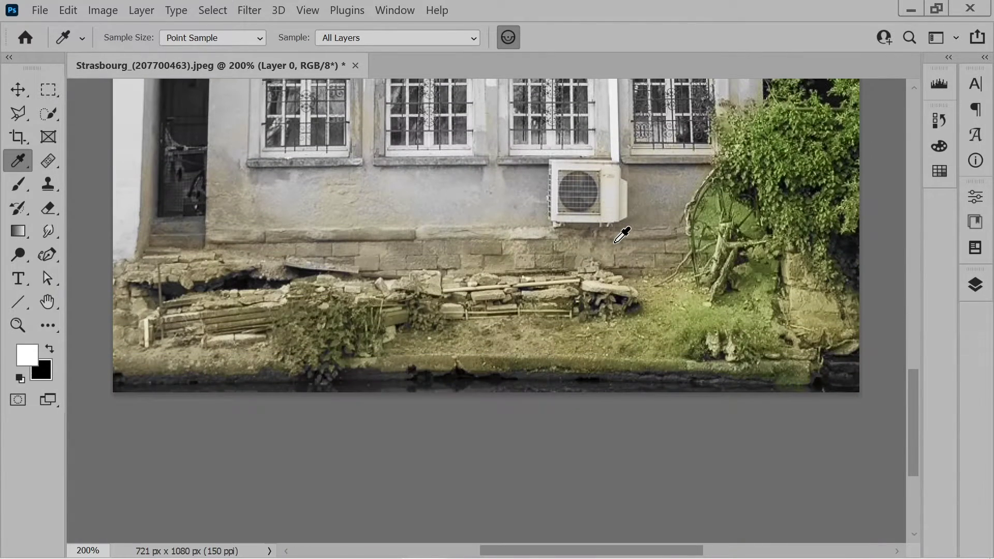
scroll(621, 235, "up", 2)
scroll(622, 235, "up", 2)
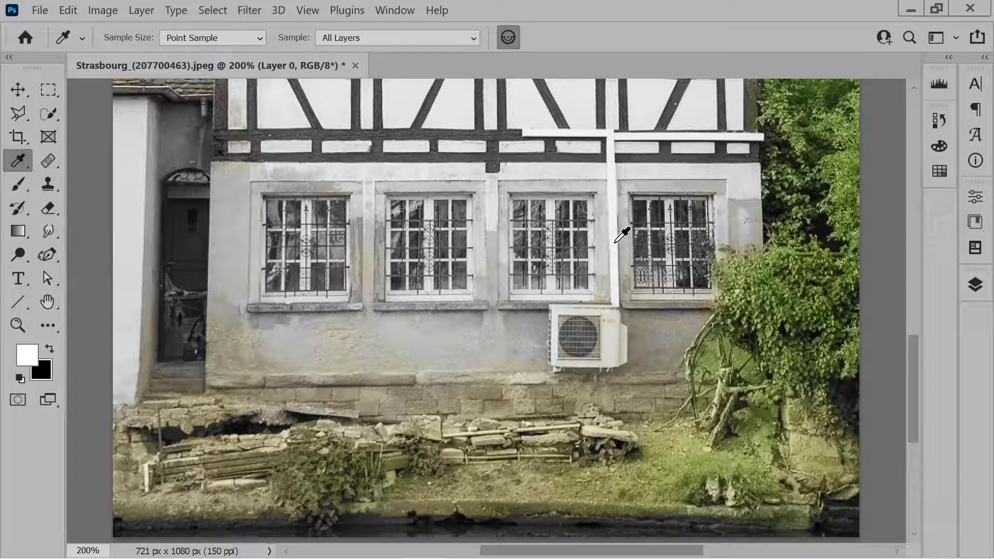
scroll(621, 235, "up", 20)
scroll(621, 236, "down", 5)
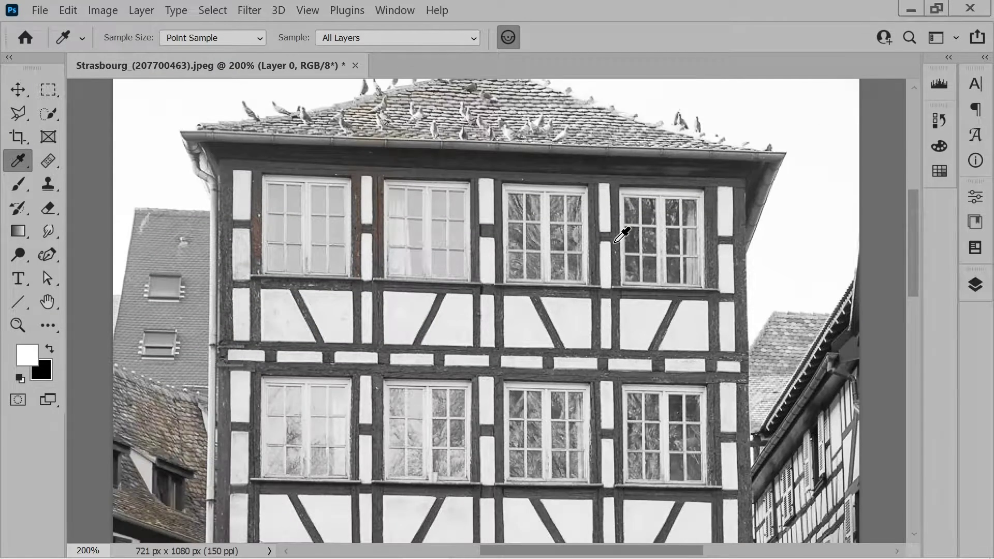
scroll(621, 235, "up", 2)
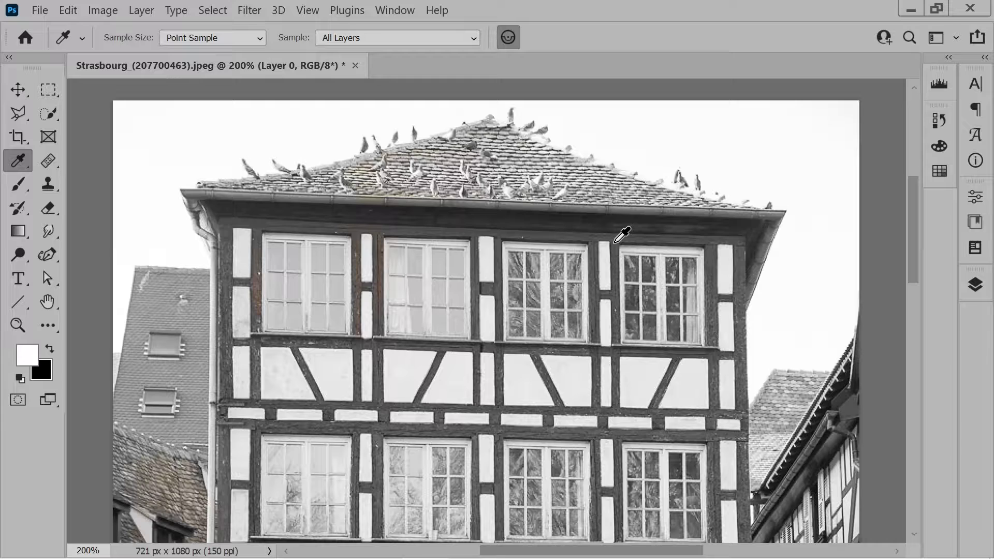
key("ctrl+shift+e")
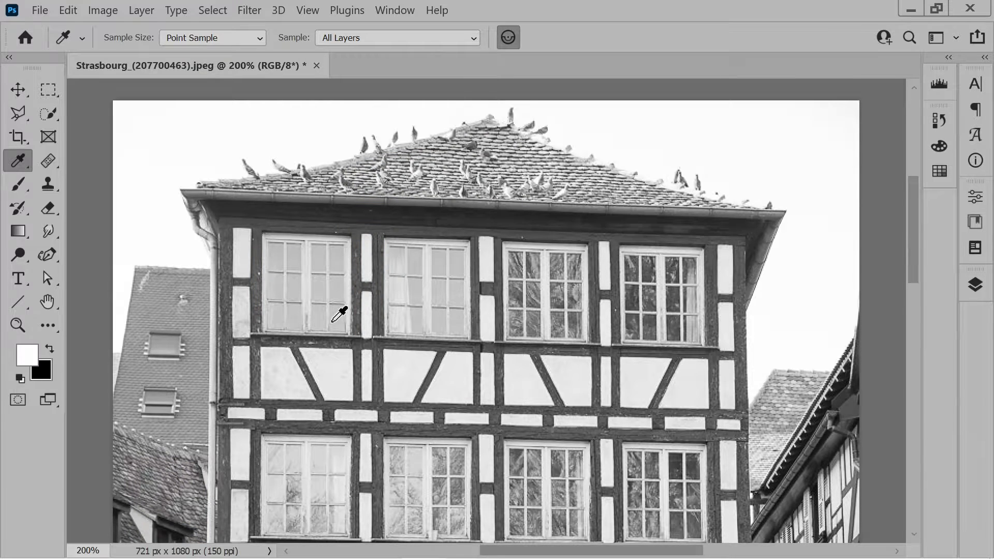
scroll(439, 271, "down", 10)
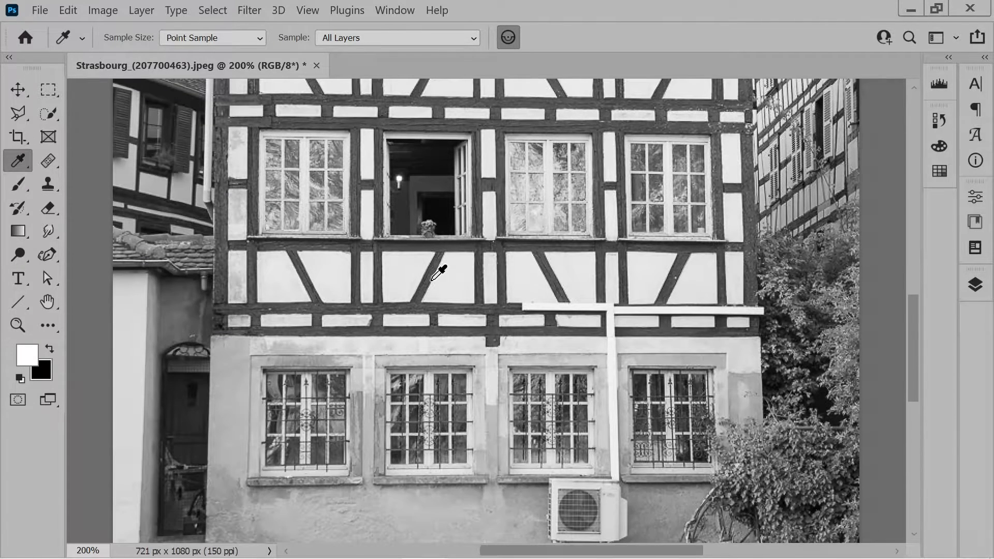
key("ctrl+z")
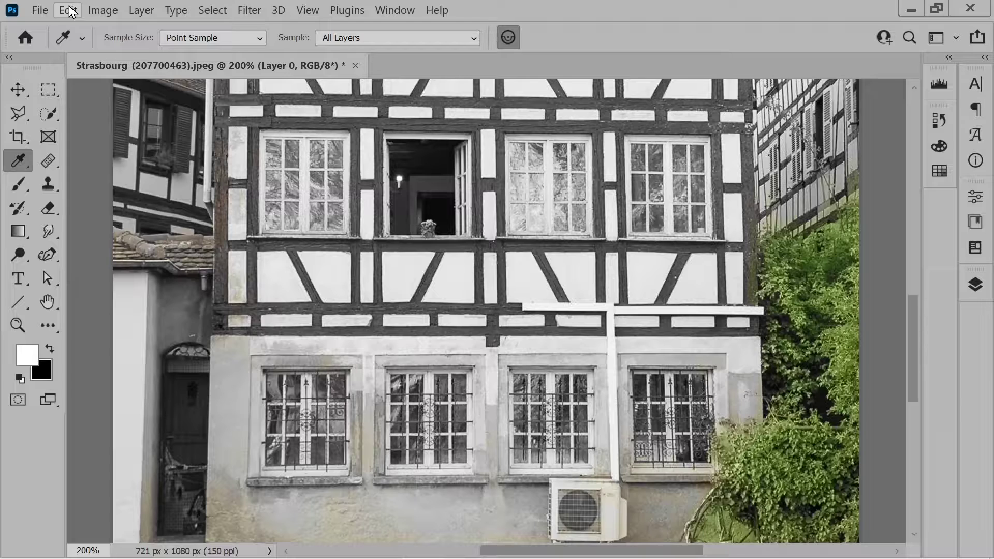
scroll(126, 145, "down", 2)
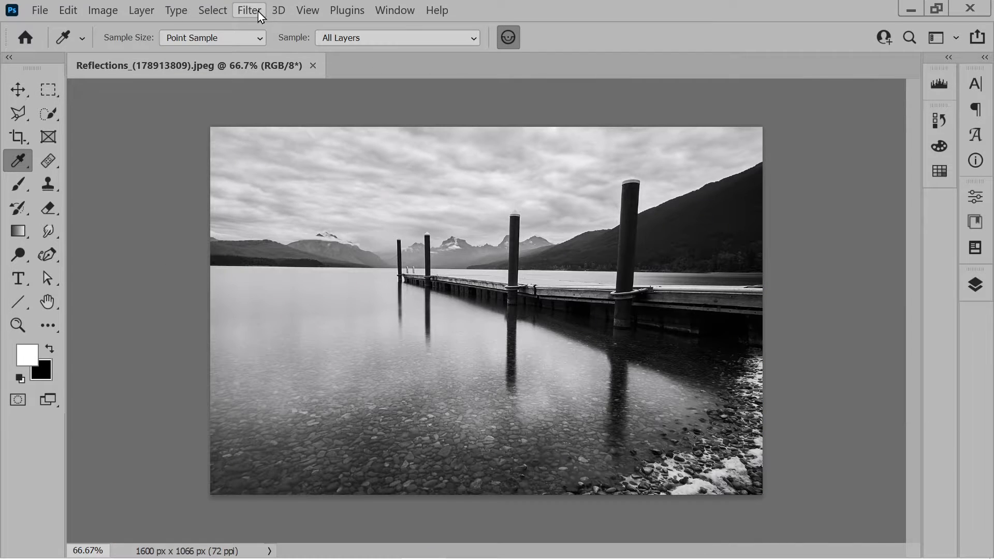
- Enable the beta Colorize neural filter on the Reflections lake photo
left_click(254, 11)
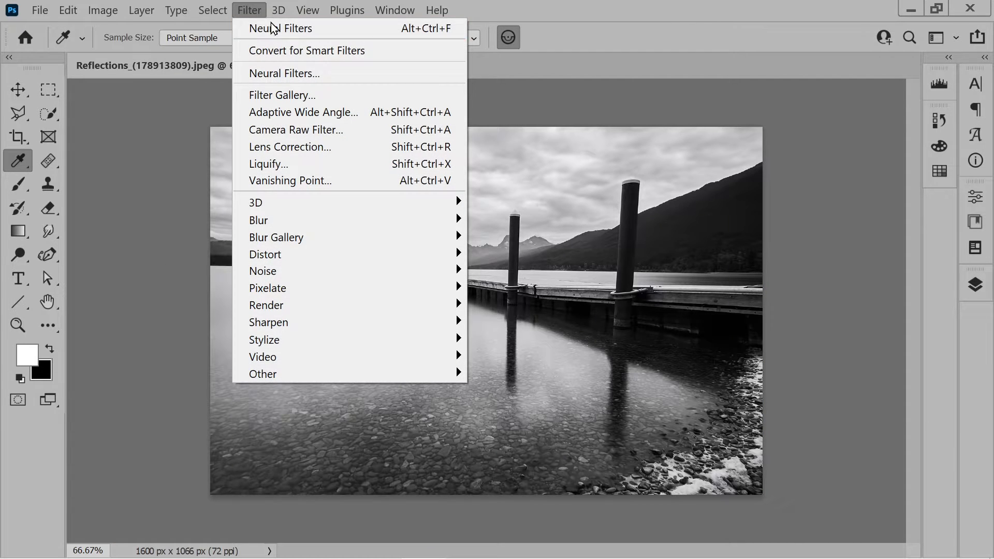
left_click(284, 73)
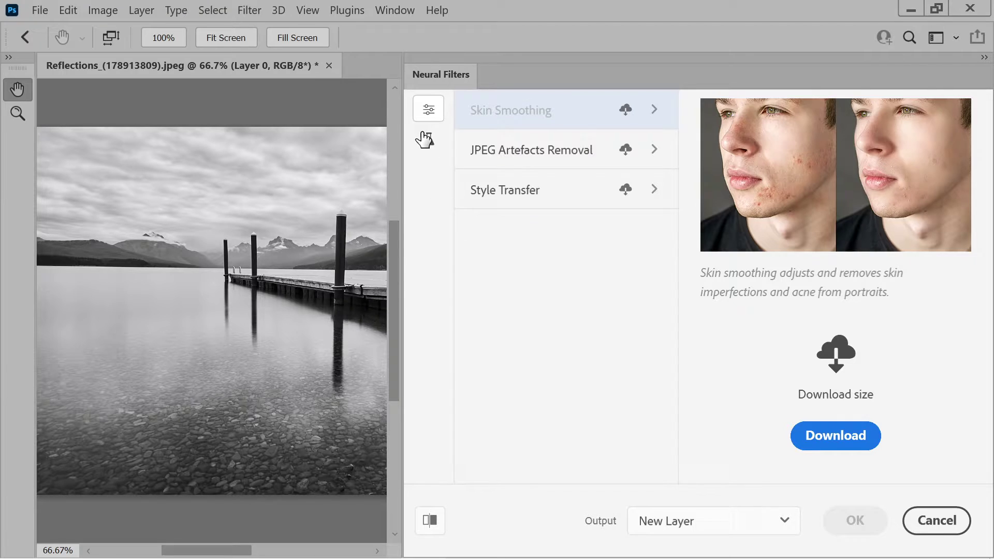
left_click(427, 137)
left_click(518, 230)
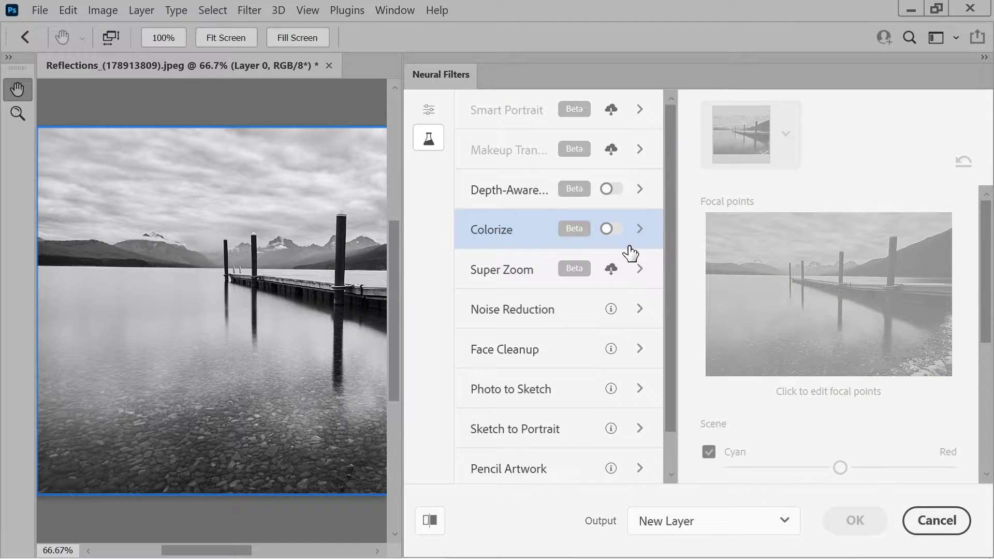
left_click(611, 228)
scroll(983, 281, "down", 1)
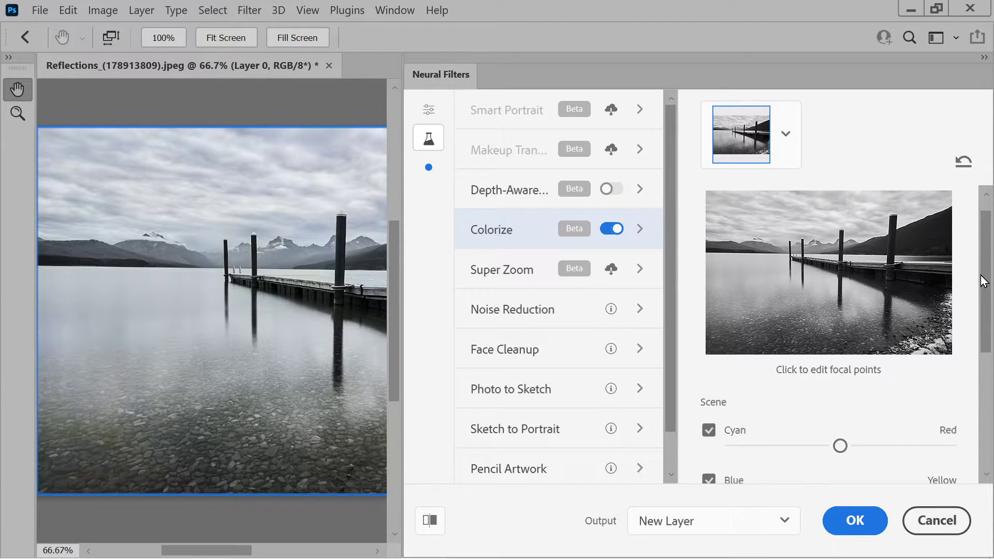
mouse_move(983, 281)
left_mouse_down()
mouse_move(985, 349)
mouse_move(983, 288)
left_mouse_up()
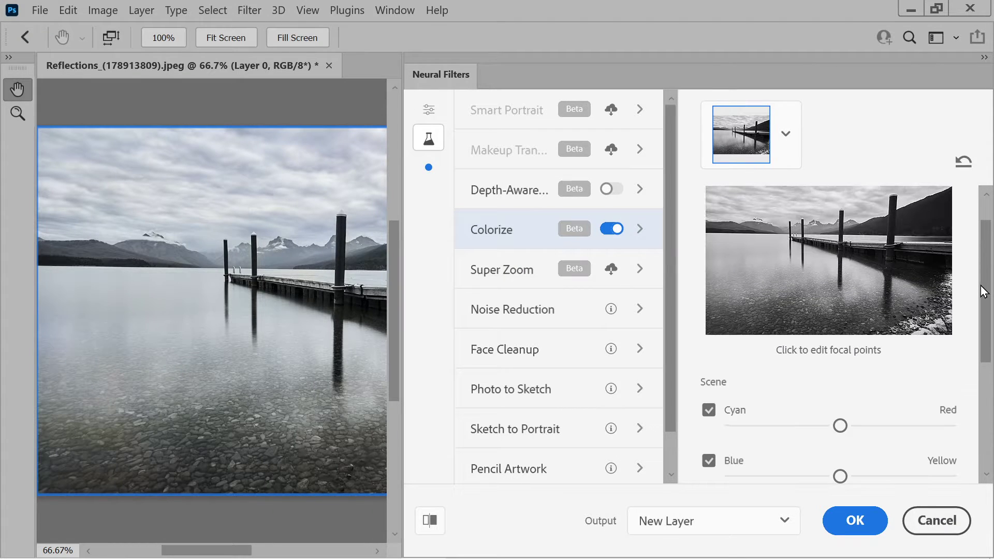
- Place a focal point on the lake water and give it a bright blue colour
left_click(754, 264)
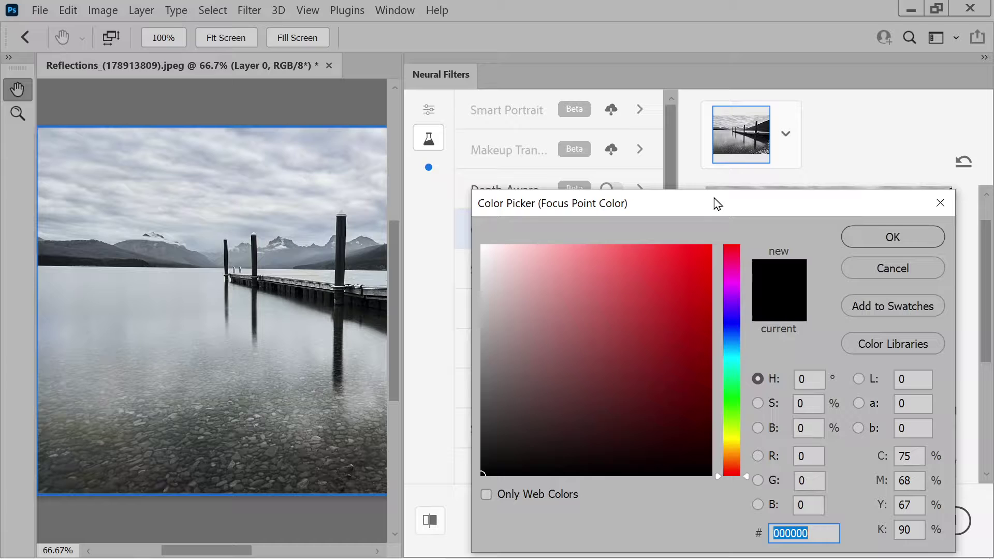
left_click_drag(714, 198, 708, 125)
left_click(729, 268)
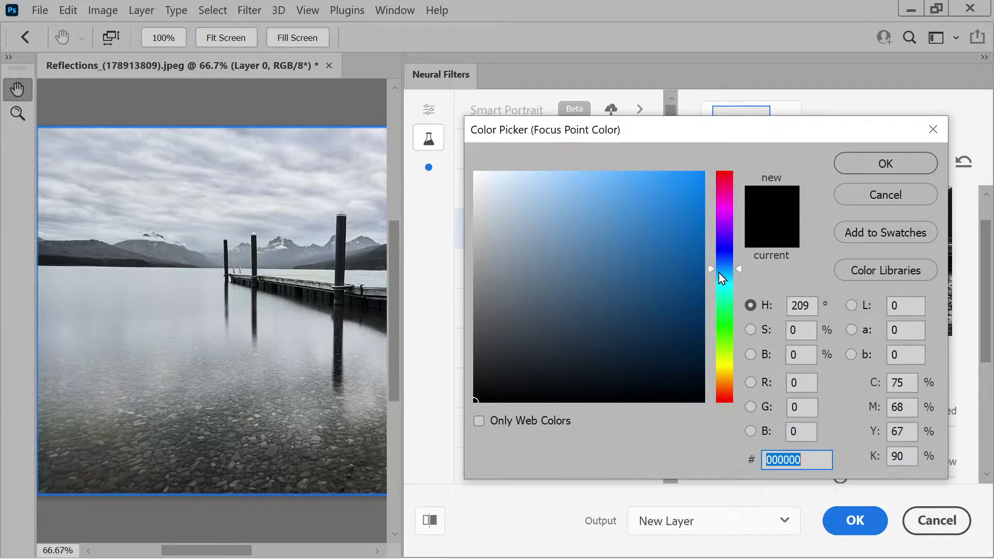
mouse_move(679, 257)
left_mouse_down()
mouse_move(696, 232)
mouse_move(677, 246)
mouse_move(657, 222)
mouse_move(656, 235)
mouse_move(655, 207)
left_mouse_up()
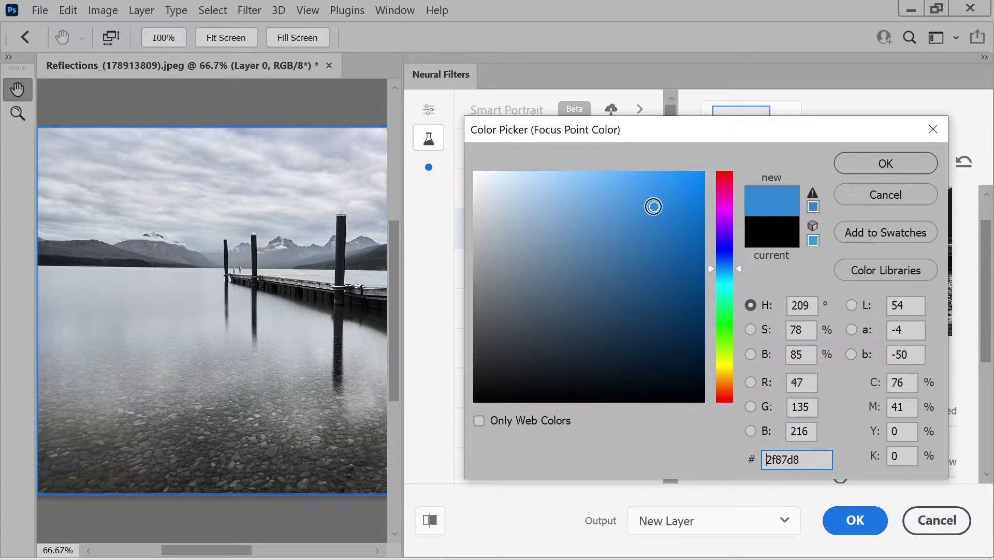
left_click(881, 169)
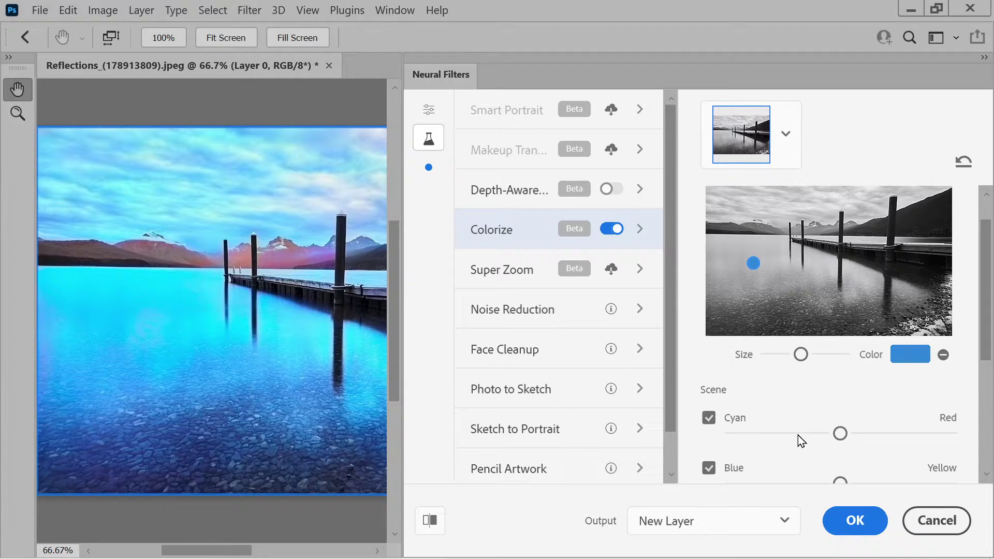
- Refine the focal colour to pale greyish blue 95b4d0 and apply the colorization
left_click(896, 353)
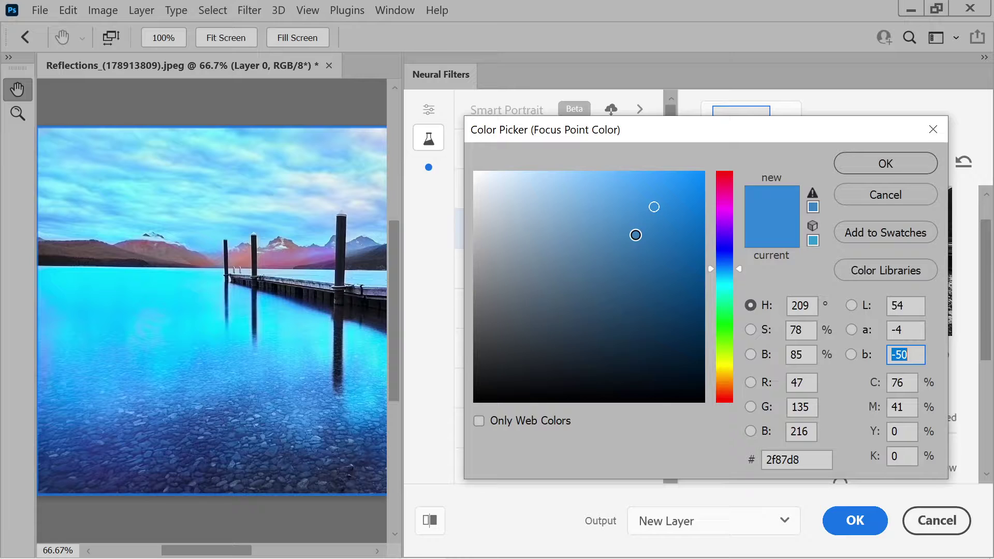
left_click(588, 255)
left_click_drag(589, 254, 543, 260)
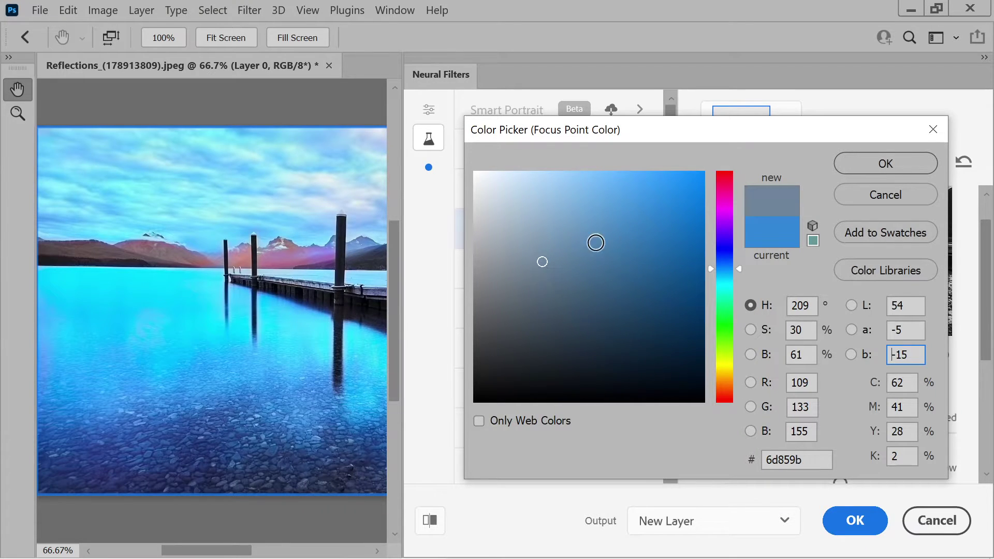
mouse_move(545, 264)
left_mouse_down()
mouse_move(554, 244)
mouse_move(540, 214)
left_mouse_up()
left_click(883, 164)
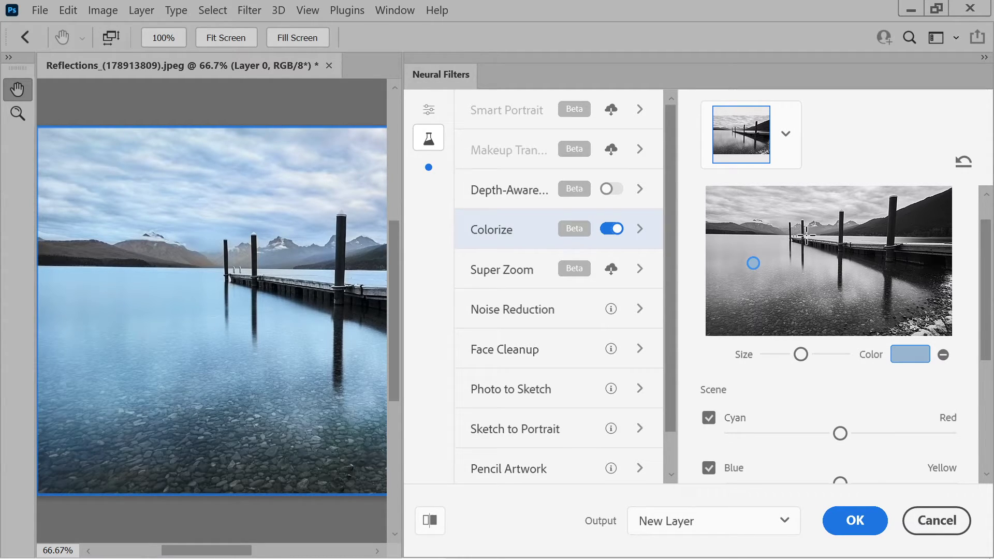
left_click(849, 519)
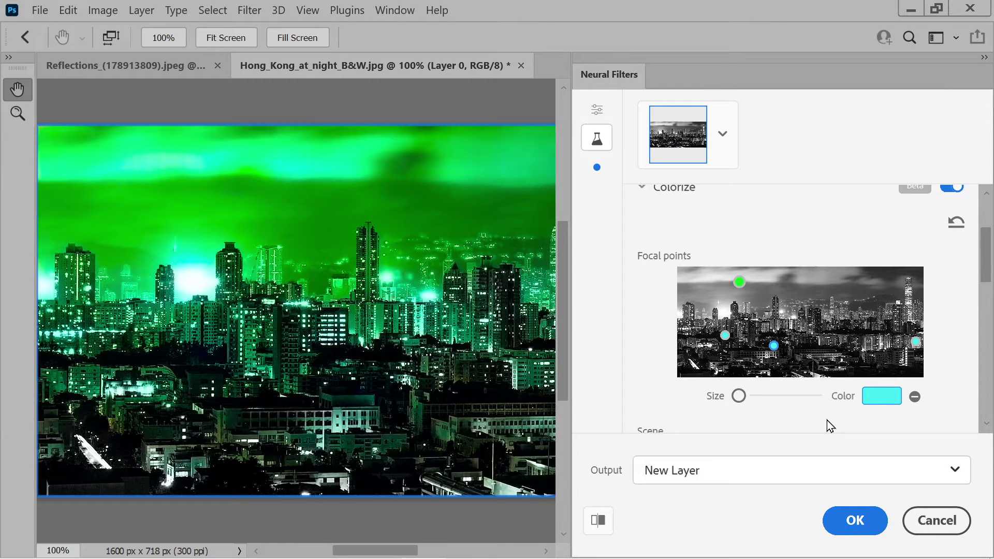
- Apply the green Hong Kong colorization, then view the Featured neural filters list
left_click(841, 521)
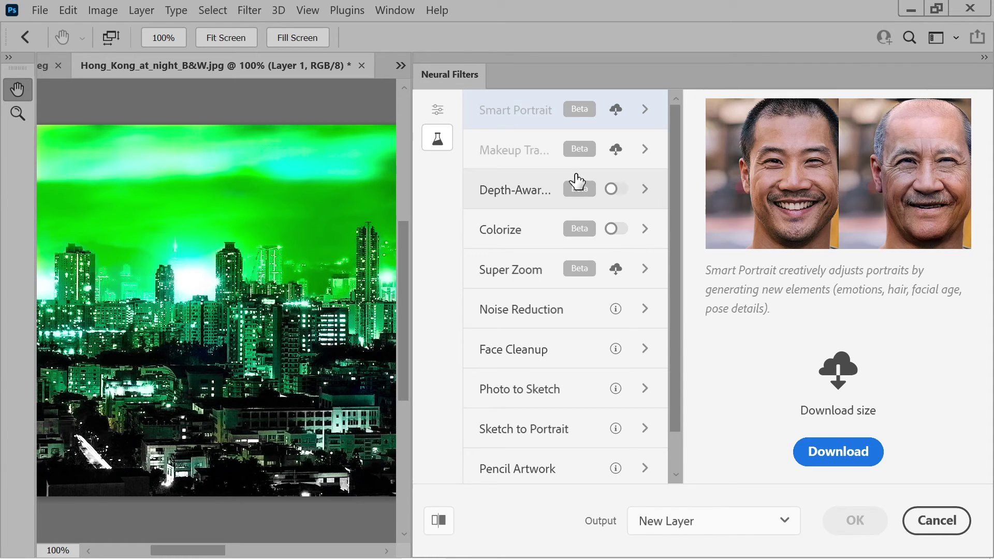
left_click(437, 109)
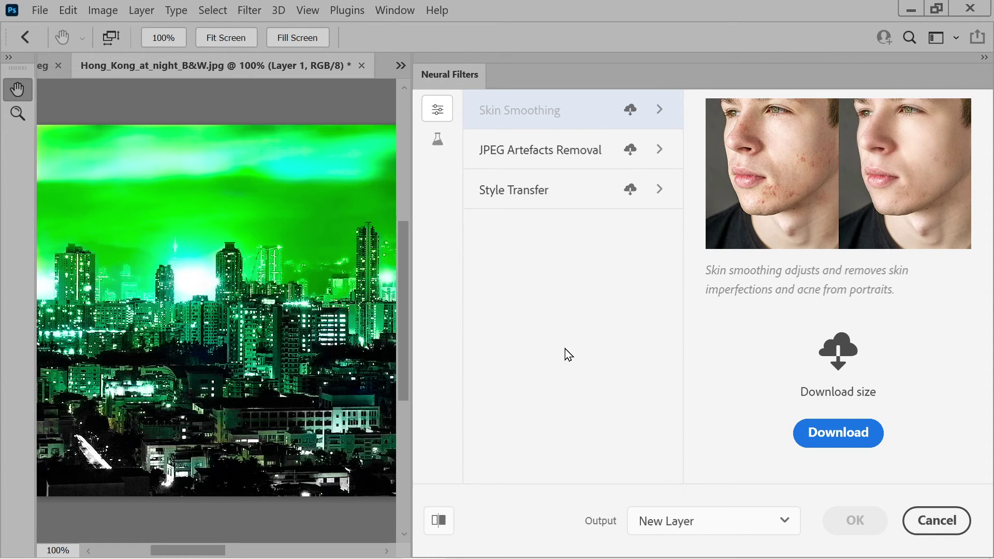